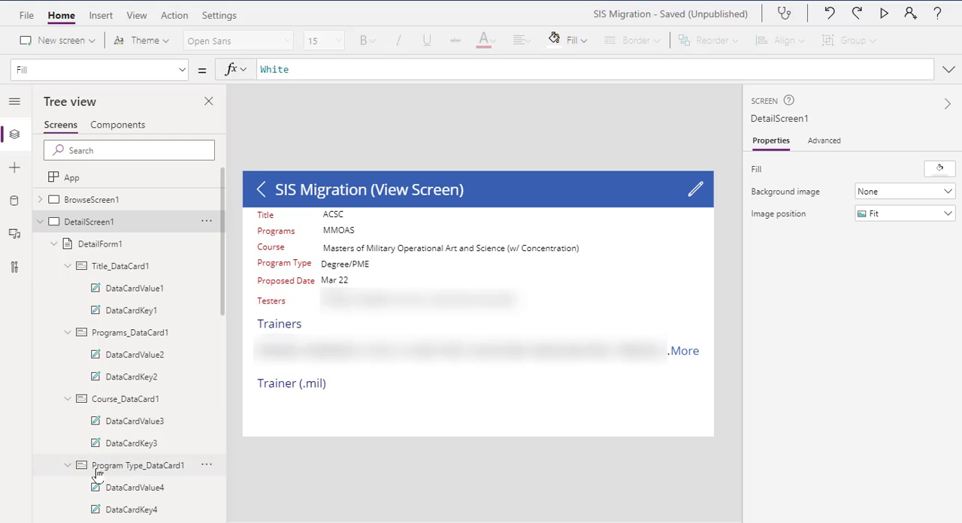
Examine the detail screen's Title card and the position, size and padding settings of its label and value
scroll(137, 355, down, 10)
scroll(138, 361, down, 3)
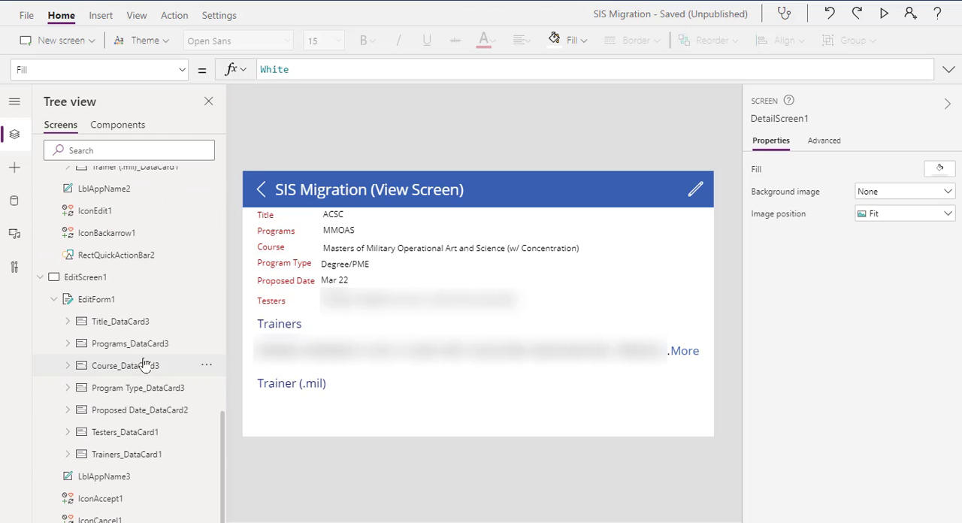
scroll(93, 282, up, 12)
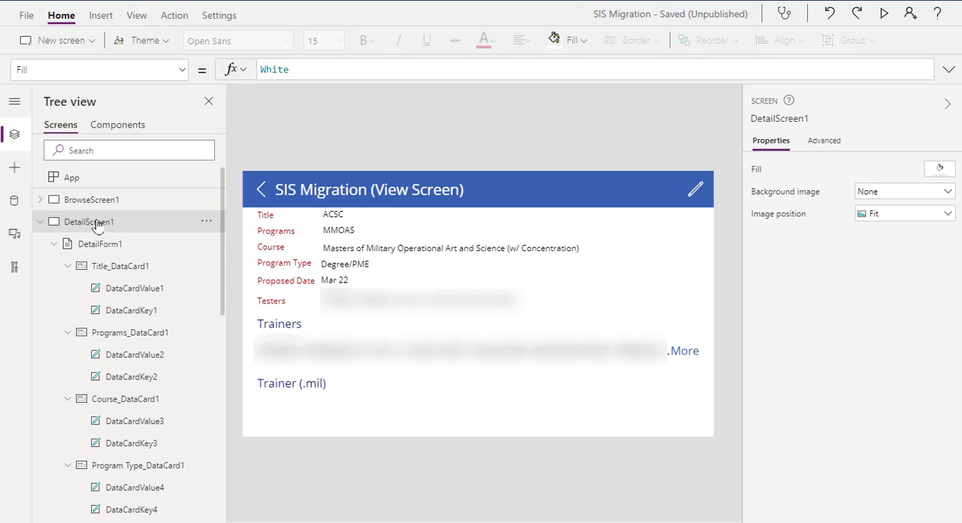
click(342, 218)
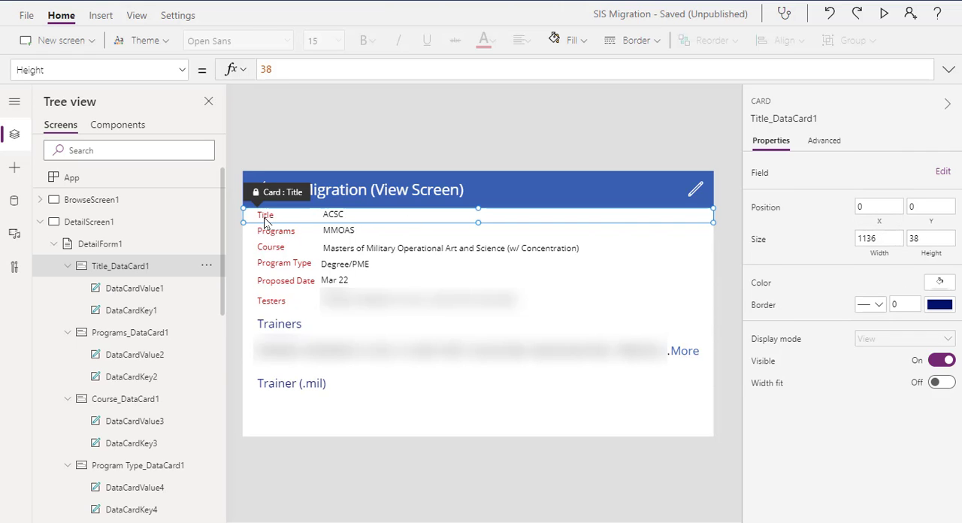
click(264, 217)
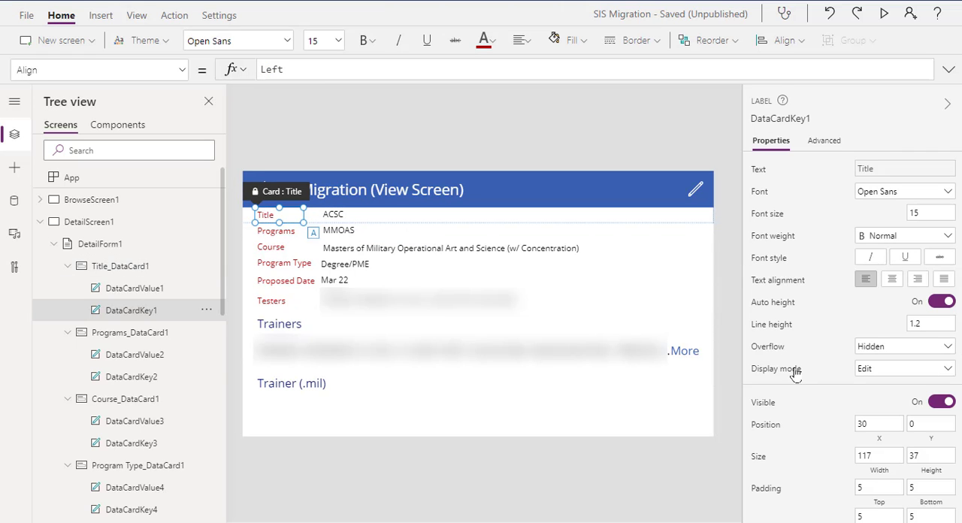
scroll(879, 450, down, 3)
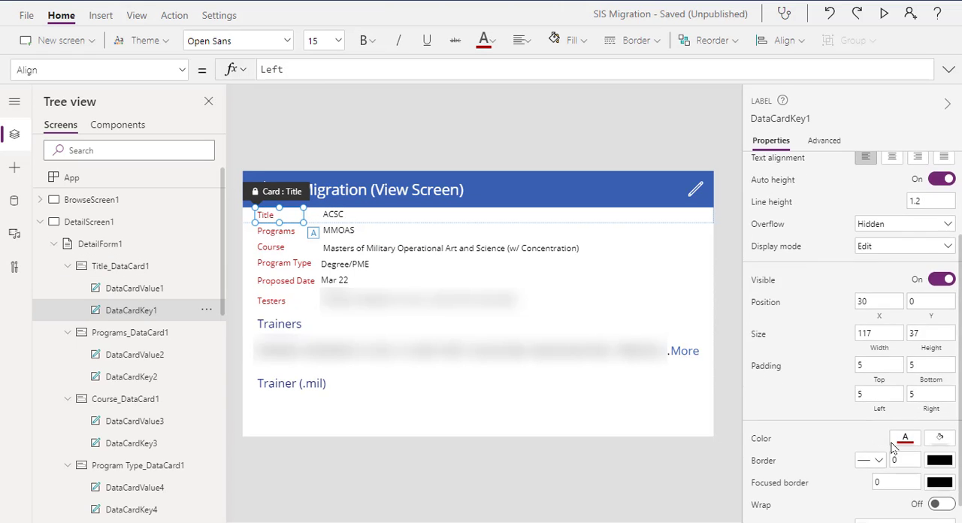
click(334, 217)
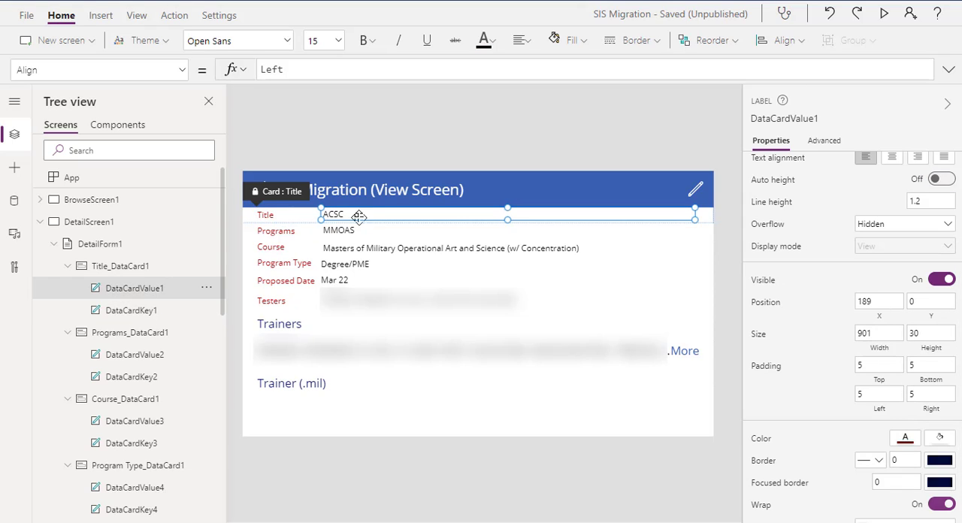
click(272, 221)
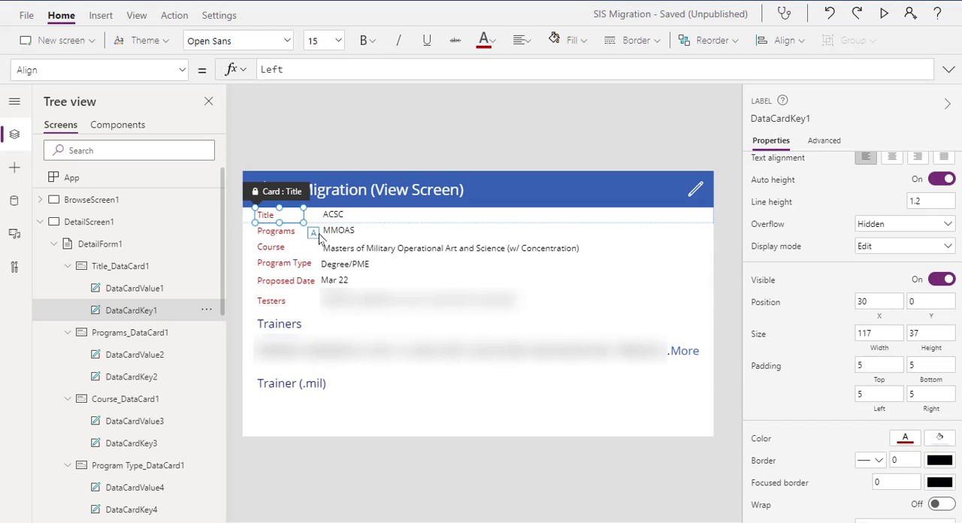
Compare the Programs card's position and size with the Primary box reference in the Word document
click(282, 233)
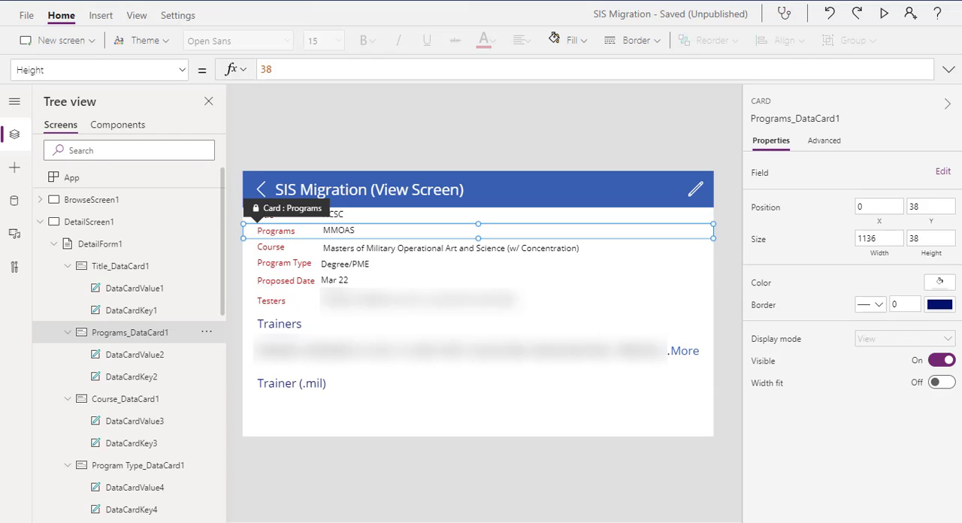
drag(0, 0, 235, 10)
drag(572, 219, 729, 218)
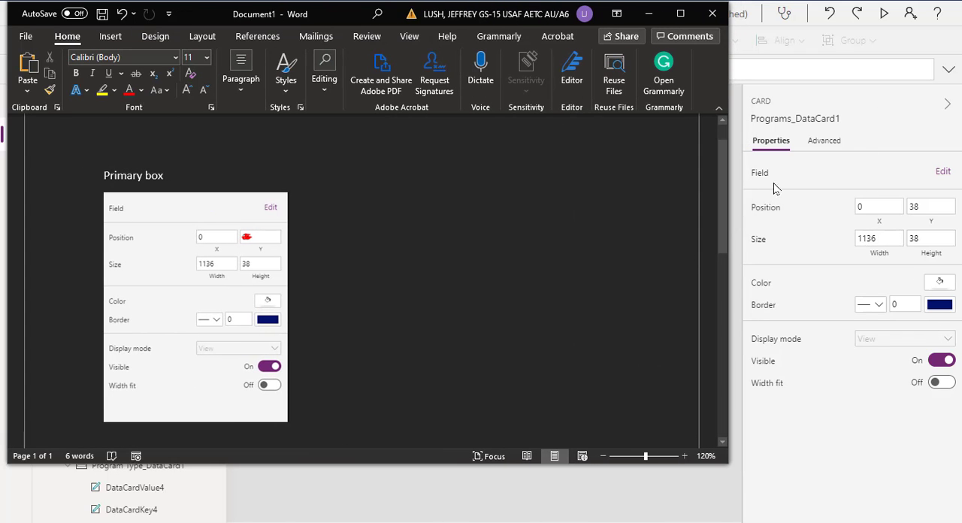
drag(715, 161, 625, 161)
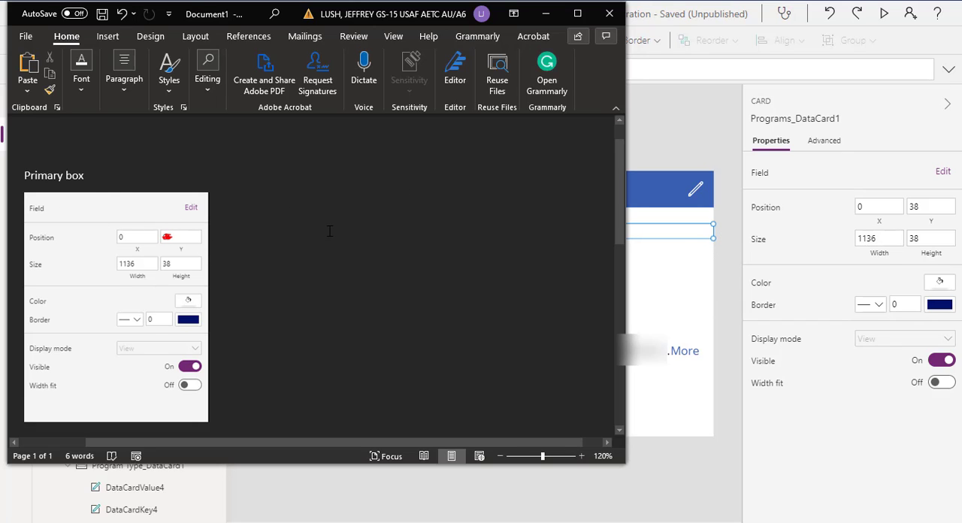
scroll(329, 231, down, 1)
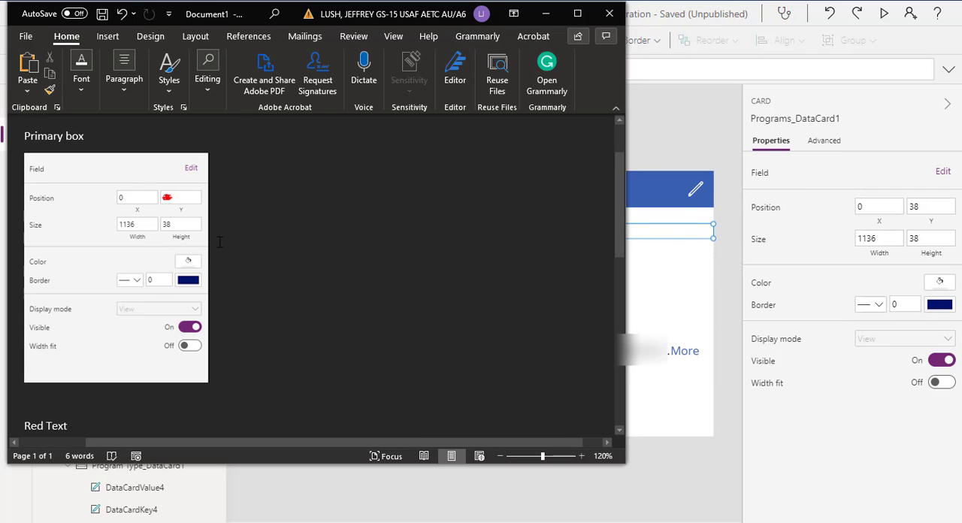
scroll(180, 251, down, 5)
scroll(165, 260, down, 2)
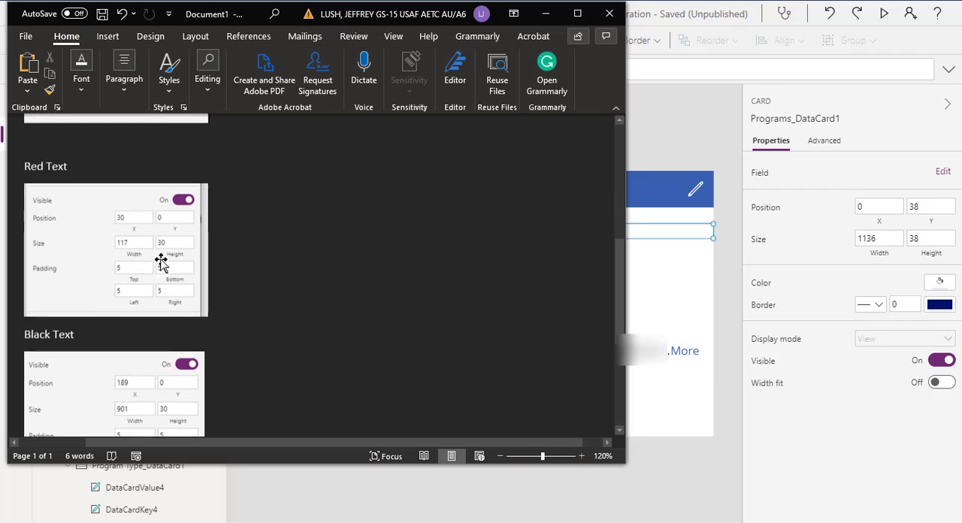
scroll(161, 262, up, 7)
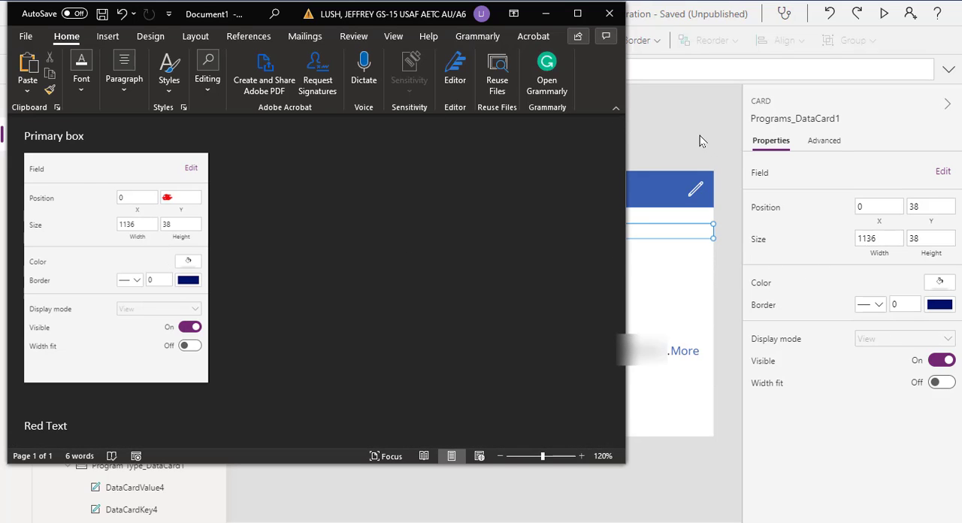
click(514, 13)
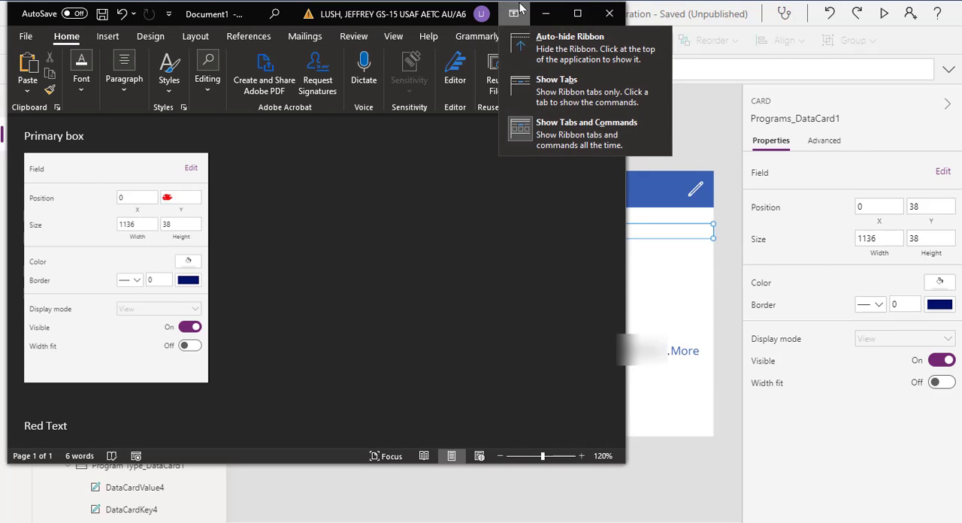
drag(299, 8, 0, 15)
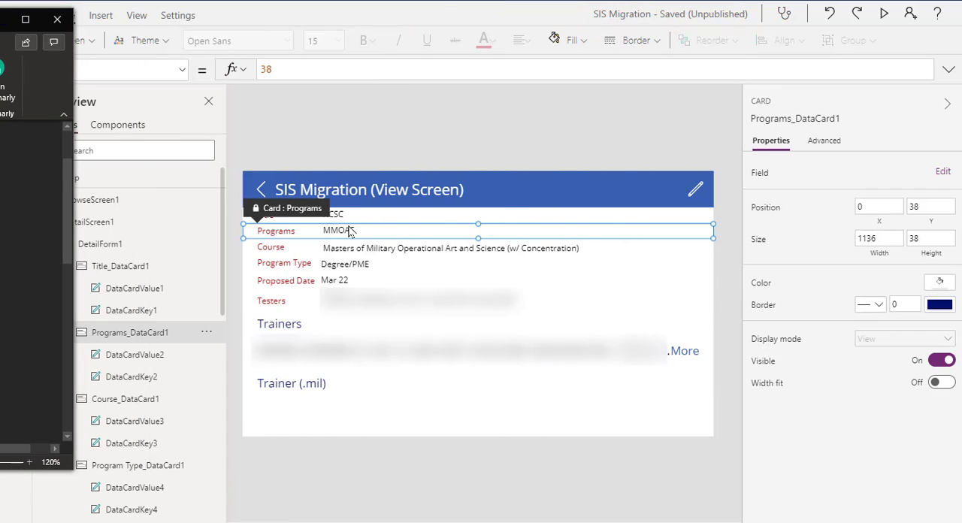
Check the Programs label against the Red Text reference in the Word document, and inspect the Programs value's settings
click(282, 233)
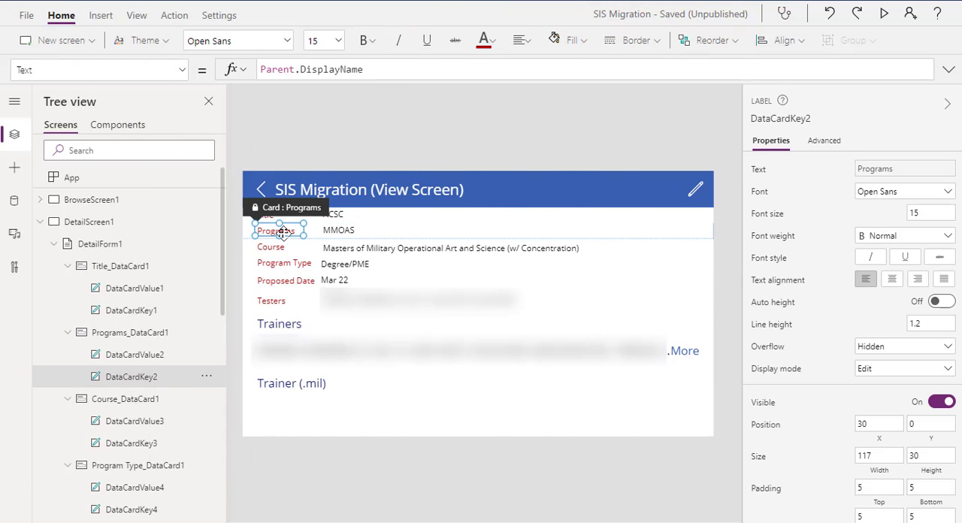
drag(2, 44, 352, 25)
scroll(843, 218, down, 3)
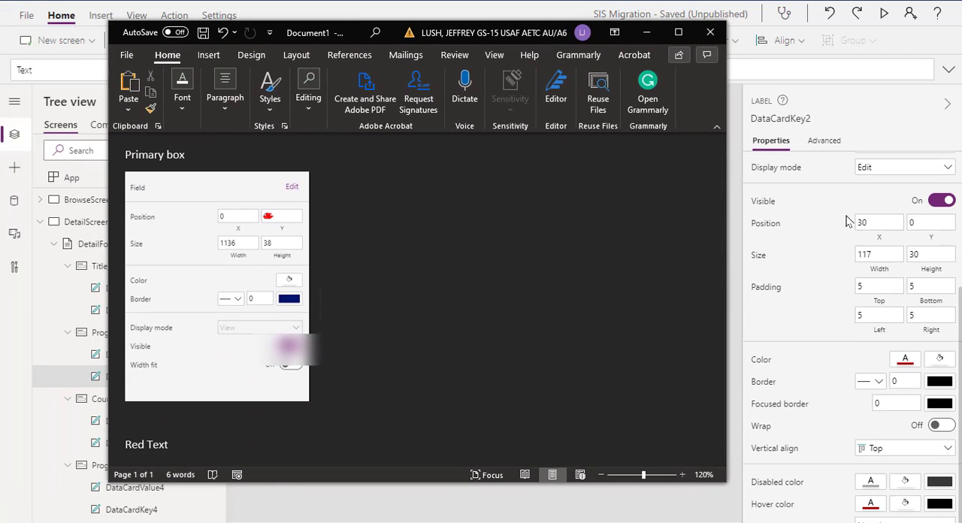
scroll(397, 281, down, 6)
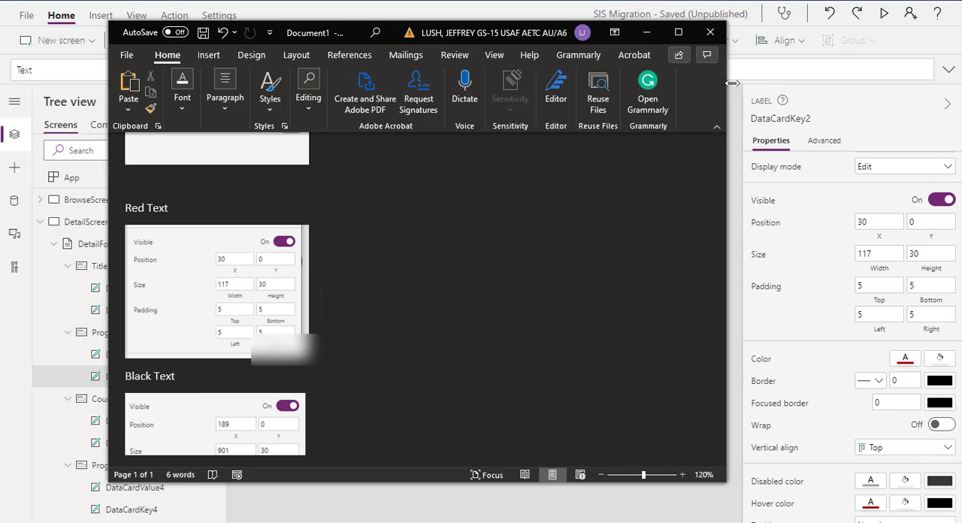
drag(731, 83, 841, 83)
drag(295, 31, 0, 21)
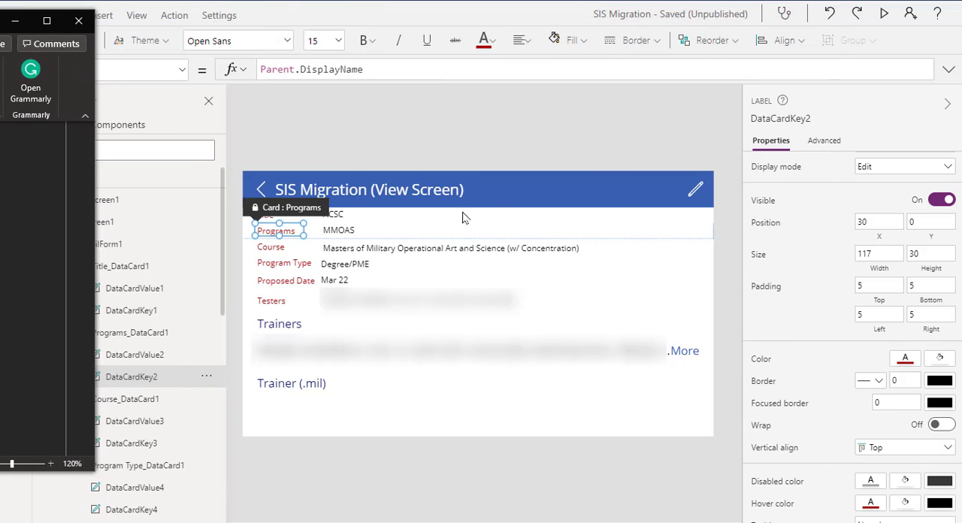
click(346, 235)
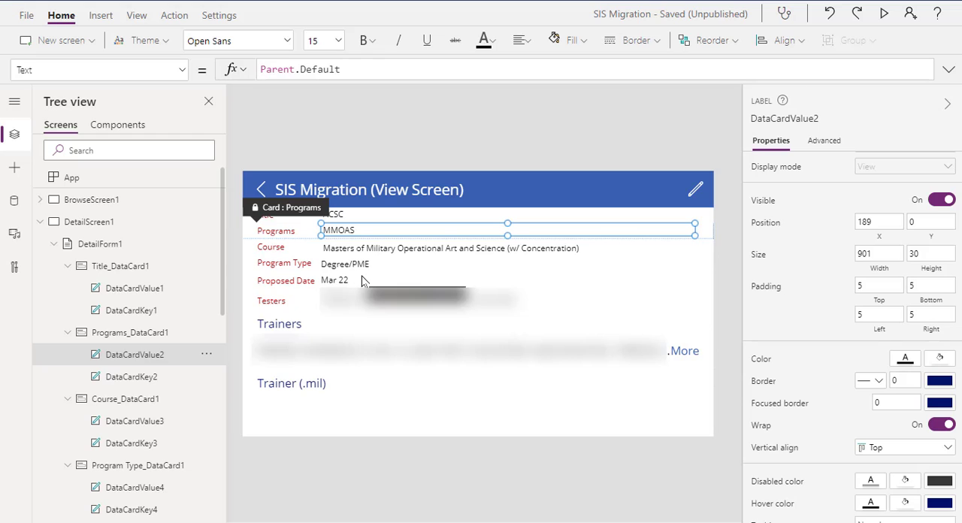
Try to set the Program Type card's height to 38, matching the Primary box reference in the Word document
click(300, 266)
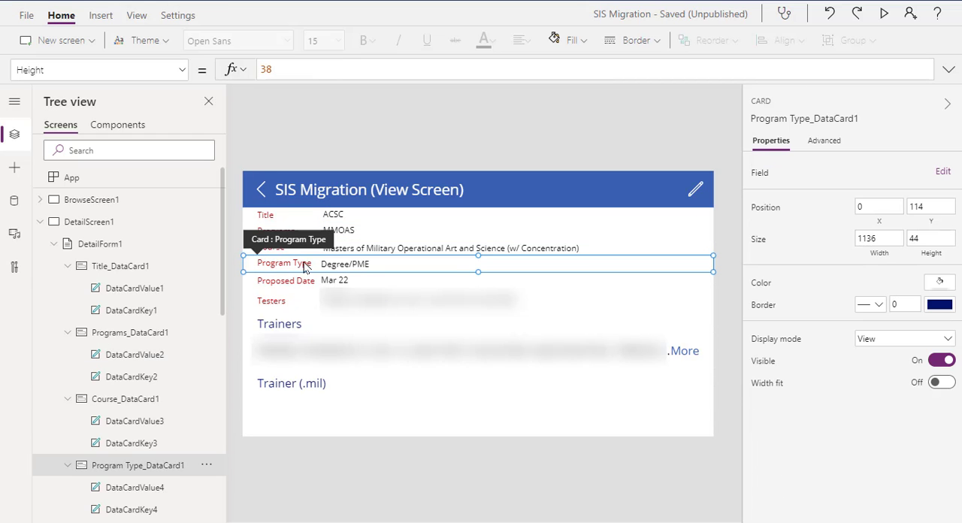
drag(0, 22, 277, 33)
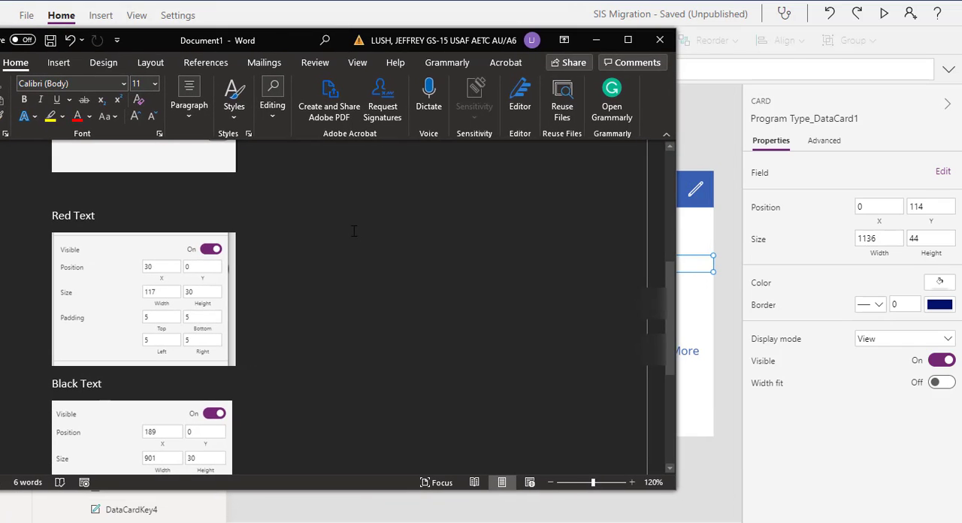
scroll(353, 238, up, 5)
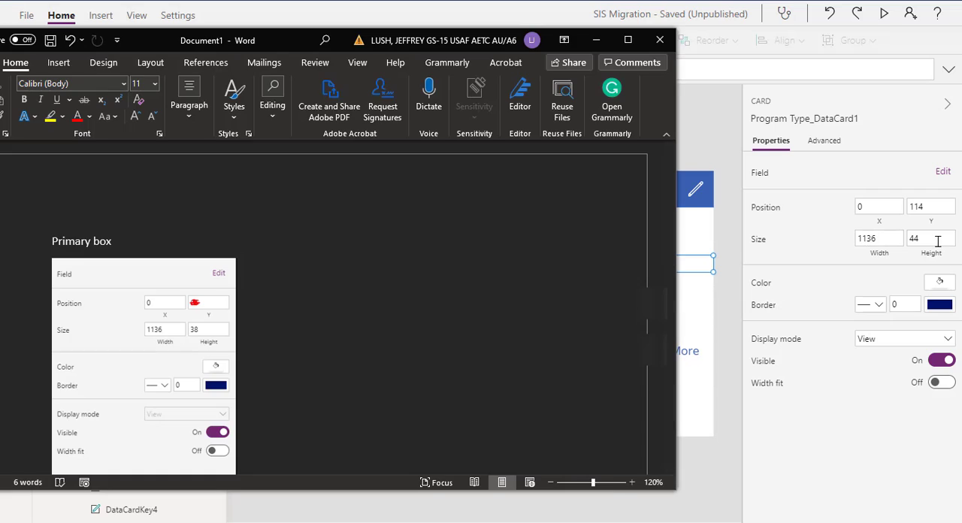
drag(936, 241, 895, 240)
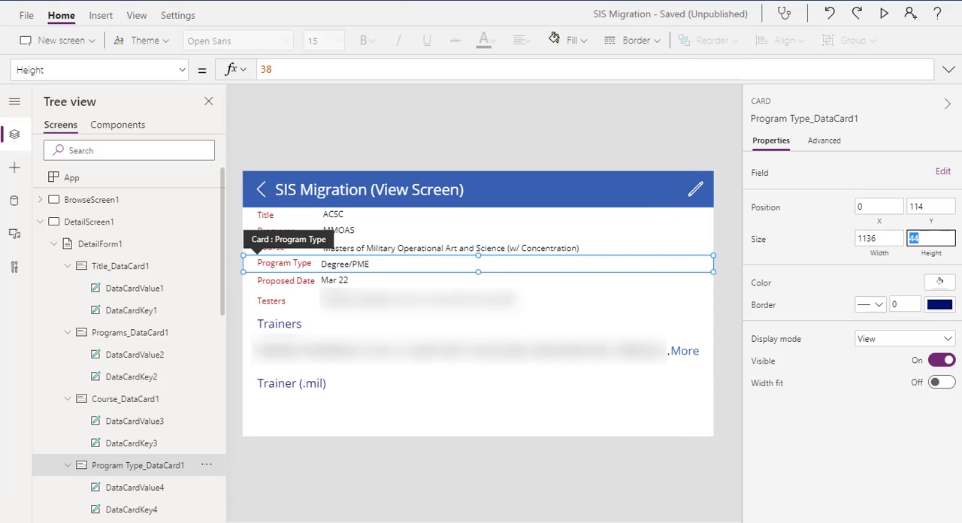
text(38)
key(Tab)
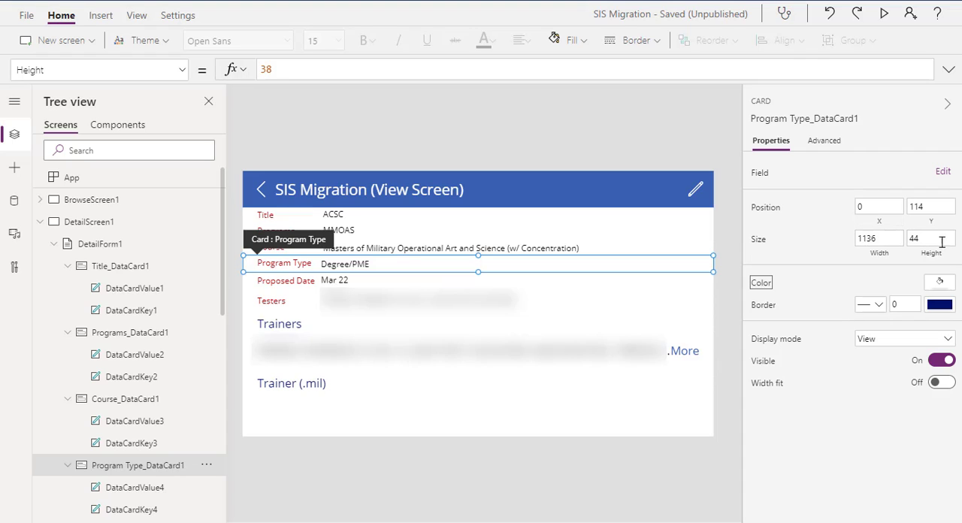
Set the Program Type label's size to 117 wide and 30 high, following the Red Text reference in the Word document
click(305, 264)
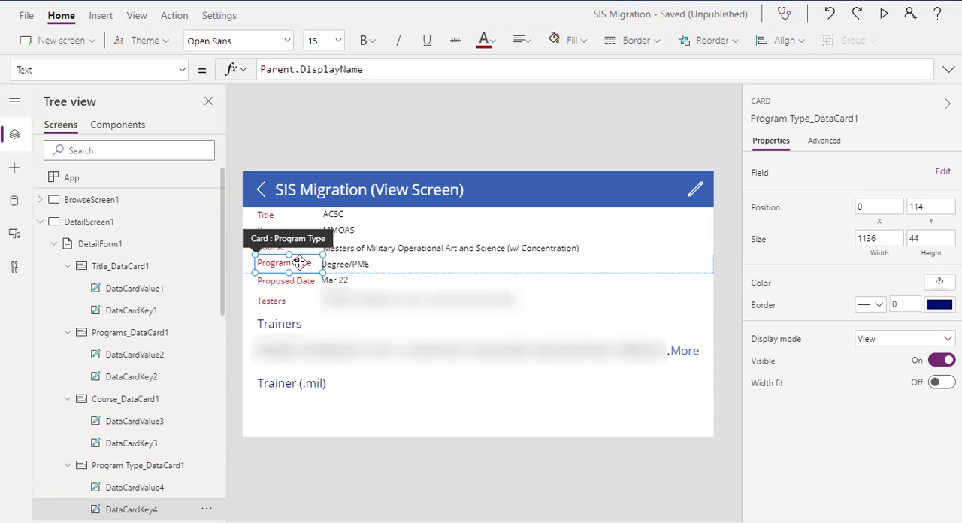
click(359, 269)
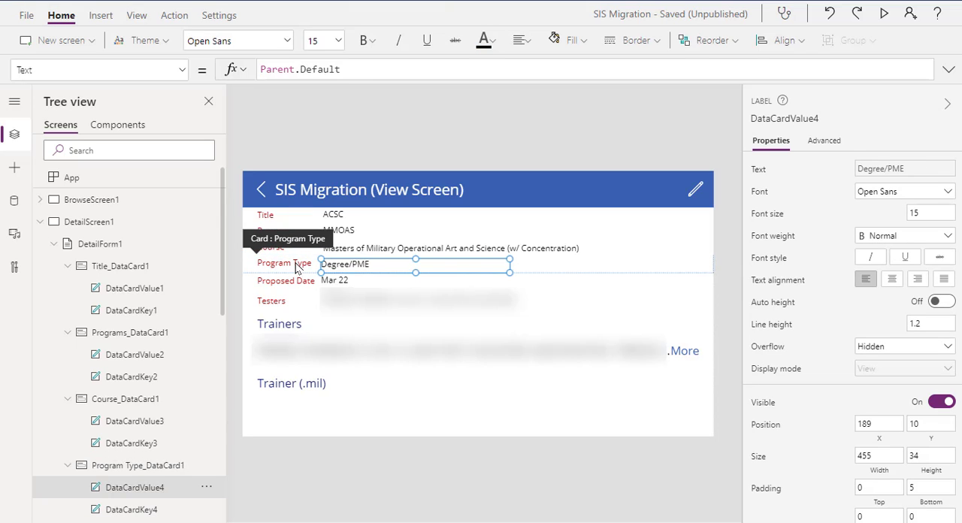
click(301, 264)
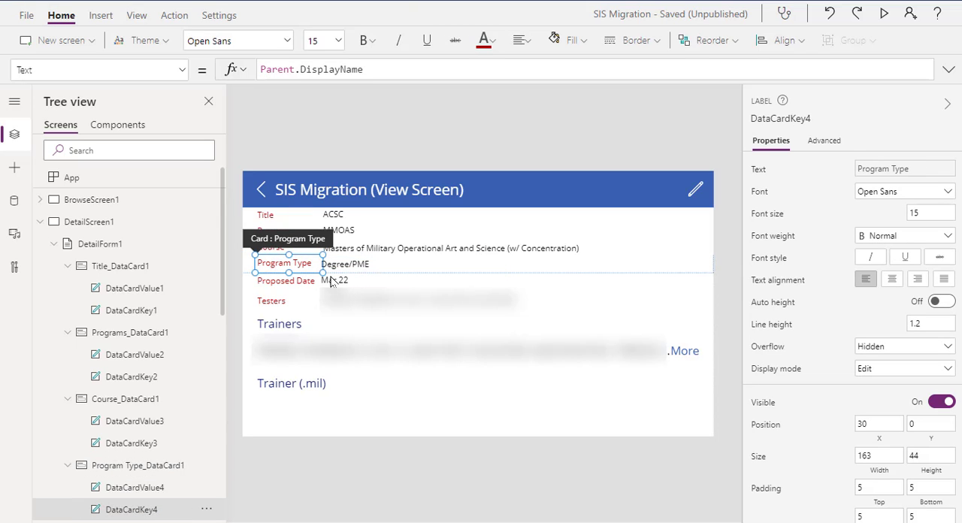
scroll(833, 240, down, 3)
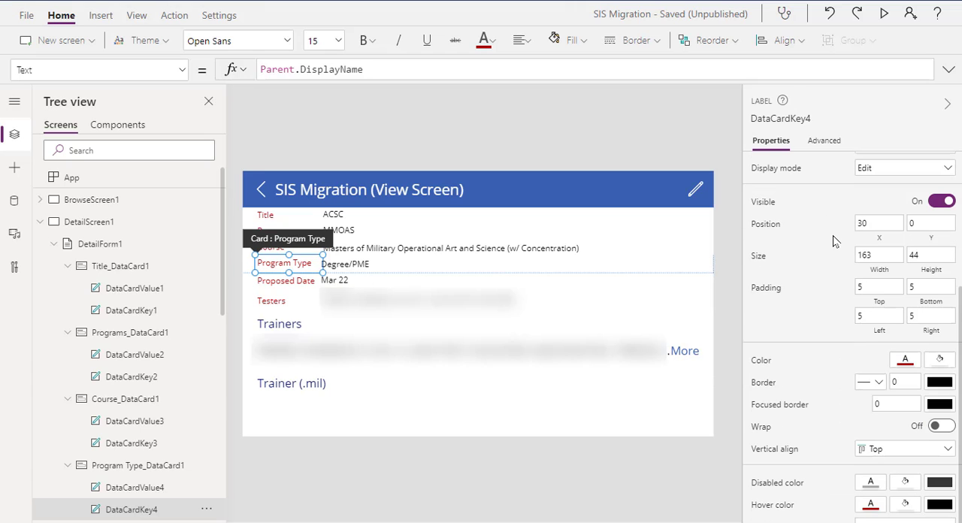
key(alt+Tab)
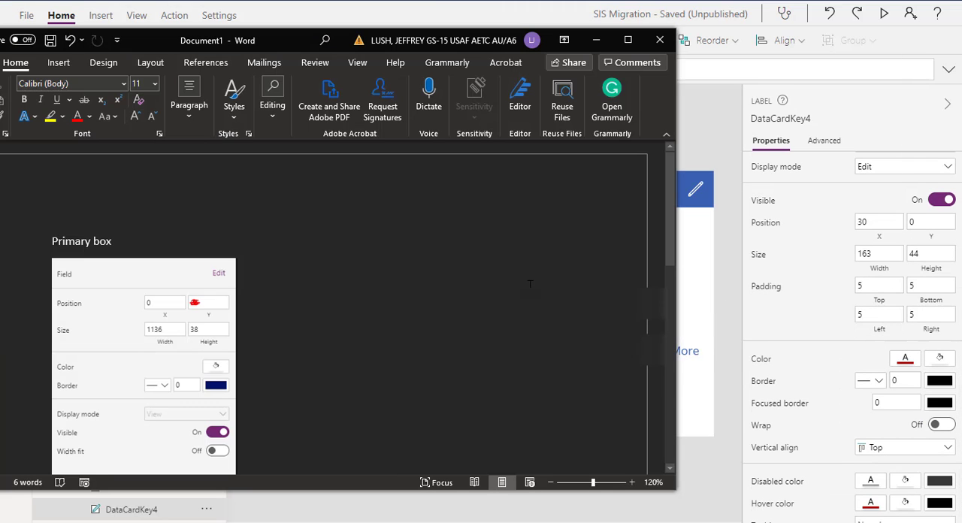
scroll(340, 284, down, 5)
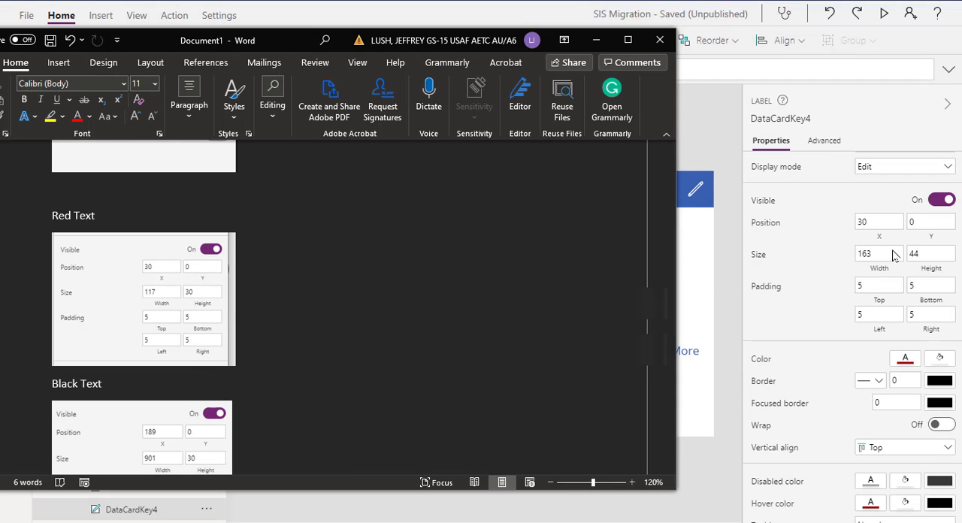
drag(878, 257, 855, 254)
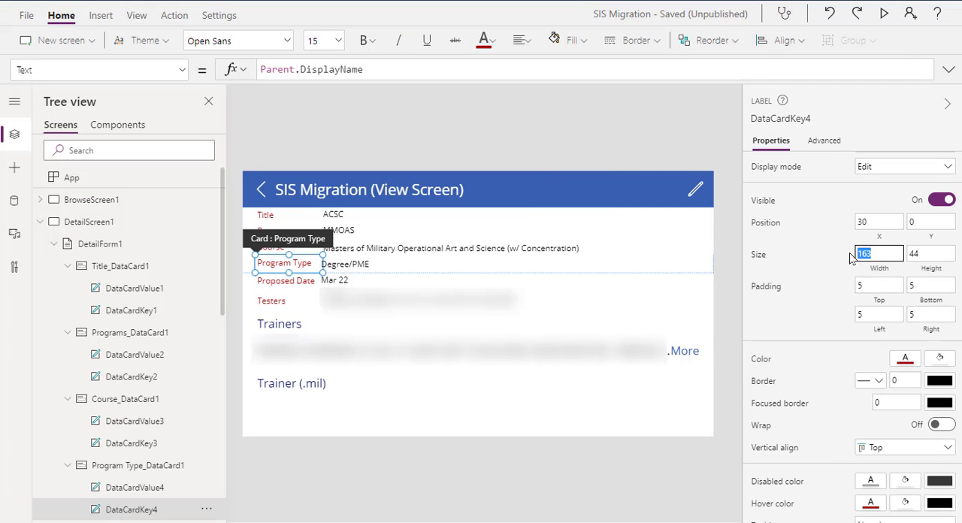
text(117)
key(Tab)
key(alt+Tab)
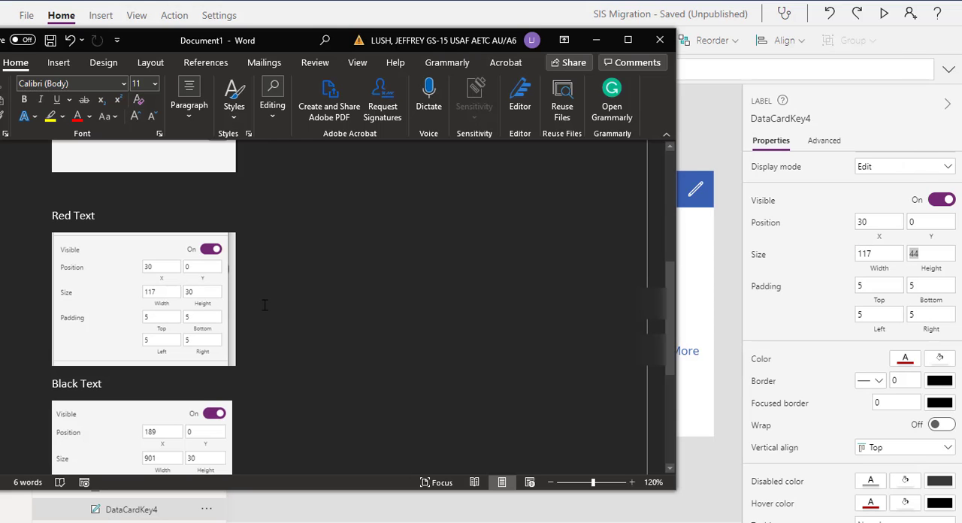
key(alt+Tab)
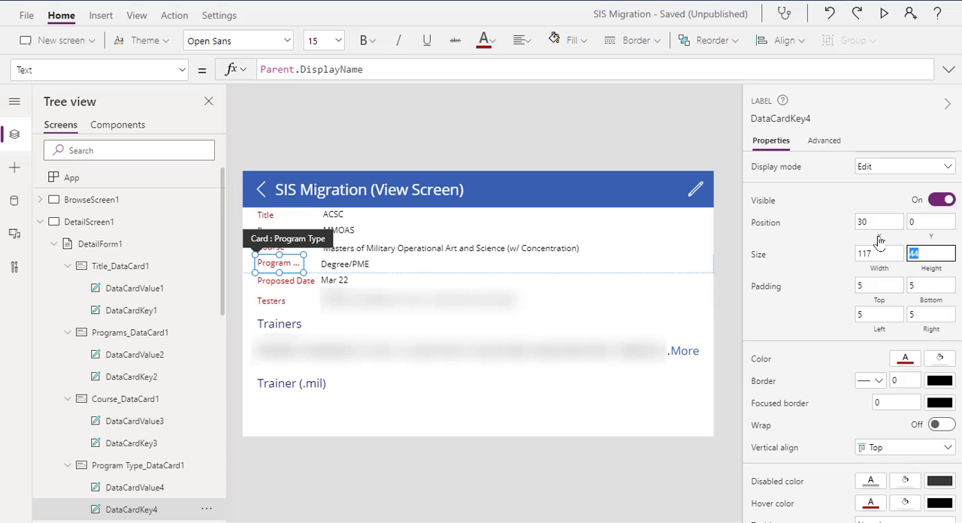
text(30)
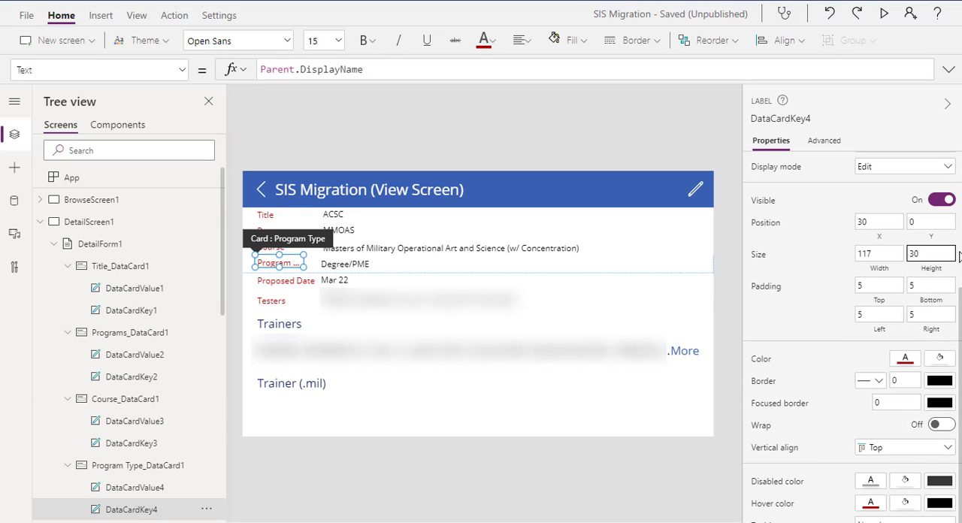
Check the Program Type label against the Red Text reference in the Word document, and inspect the Course label's position and size
key(alt+Tab)
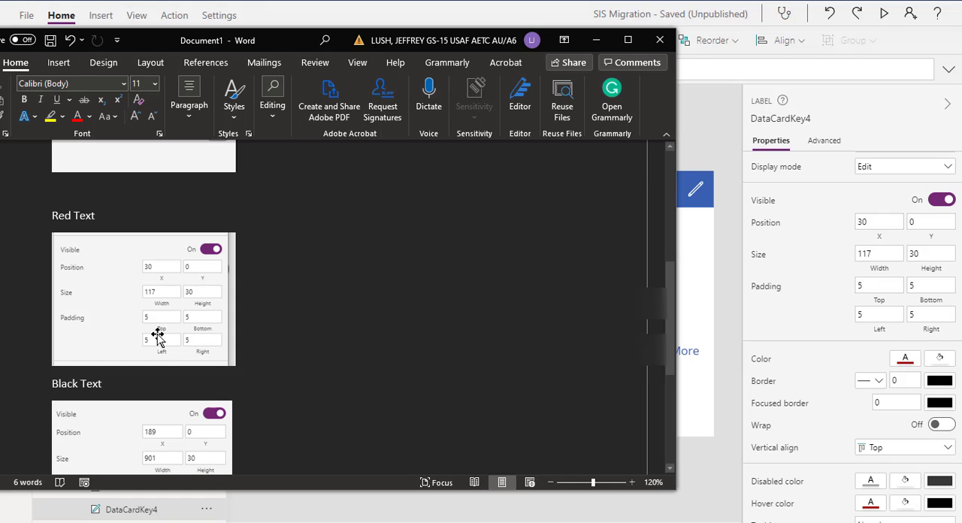
key(alt+Tab)
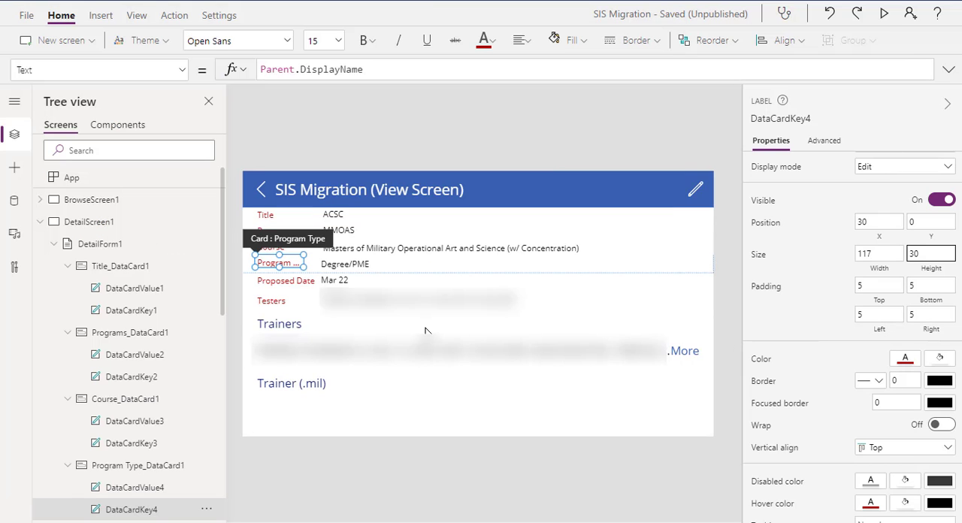
click(503, 130)
click(274, 246)
click(276, 246)
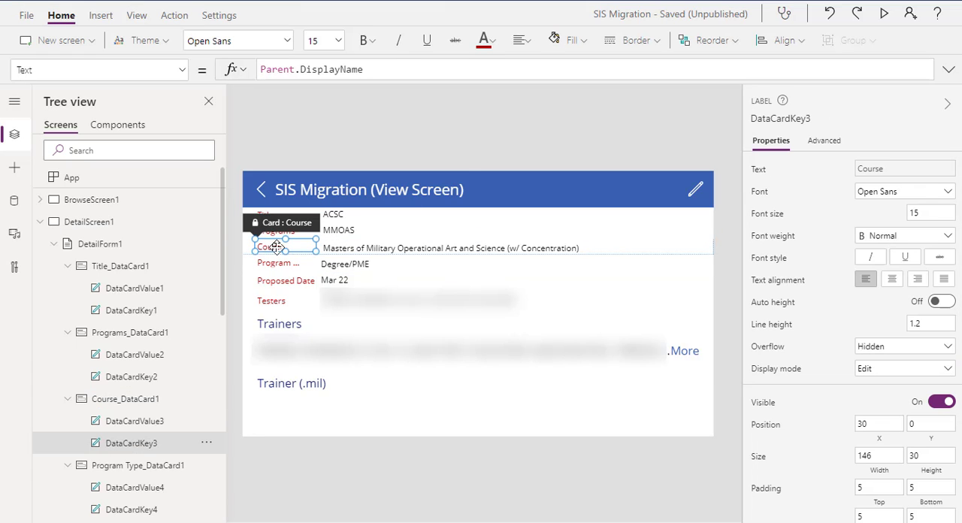
scroll(819, 319, down, 3)
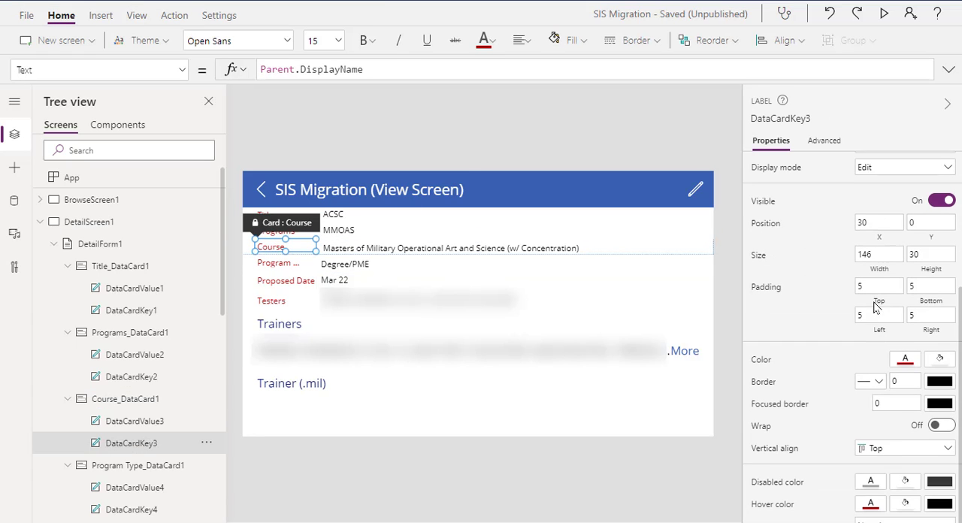
Set the Program Type label's width to 146, matching the Course label above it
click(287, 266)
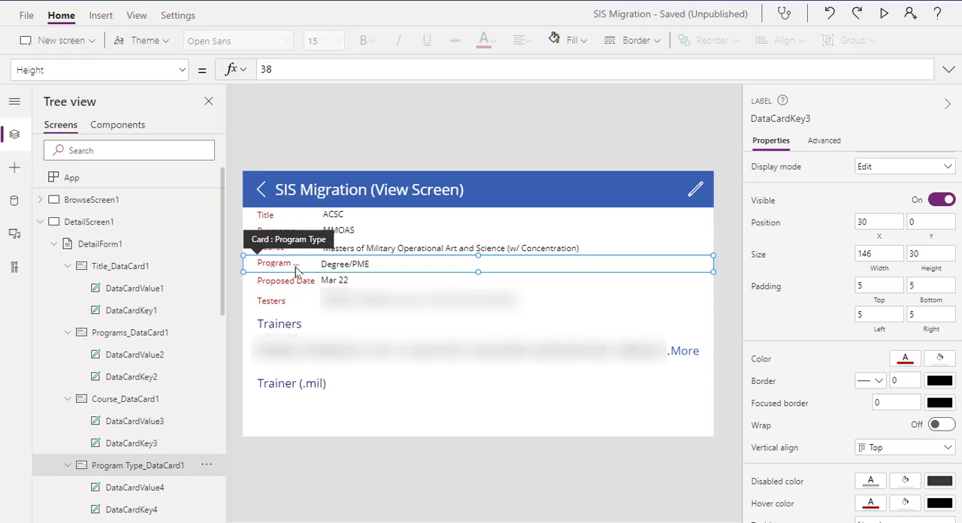
click(287, 266)
key(alt+Tab)
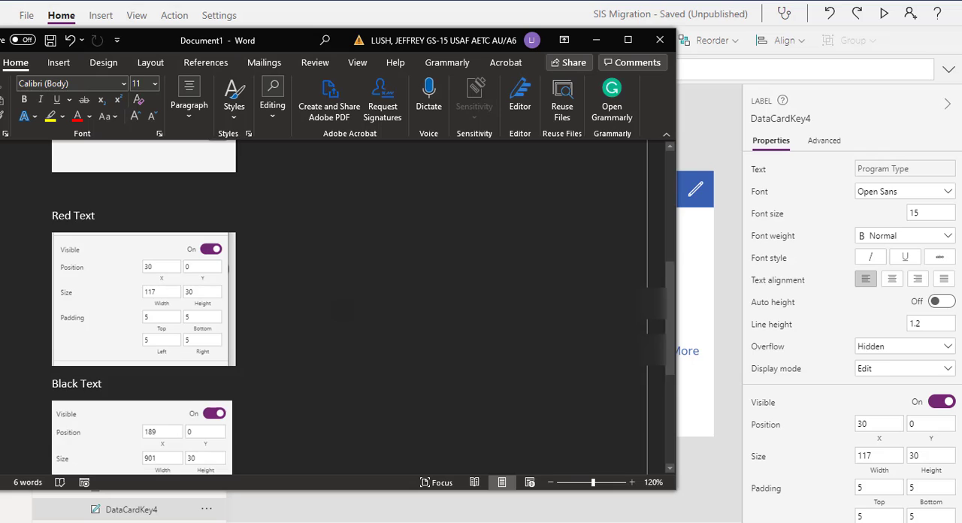
scroll(323, 308, down, 1)
scroll(324, 308, up, 1)
key(alt+Tab)
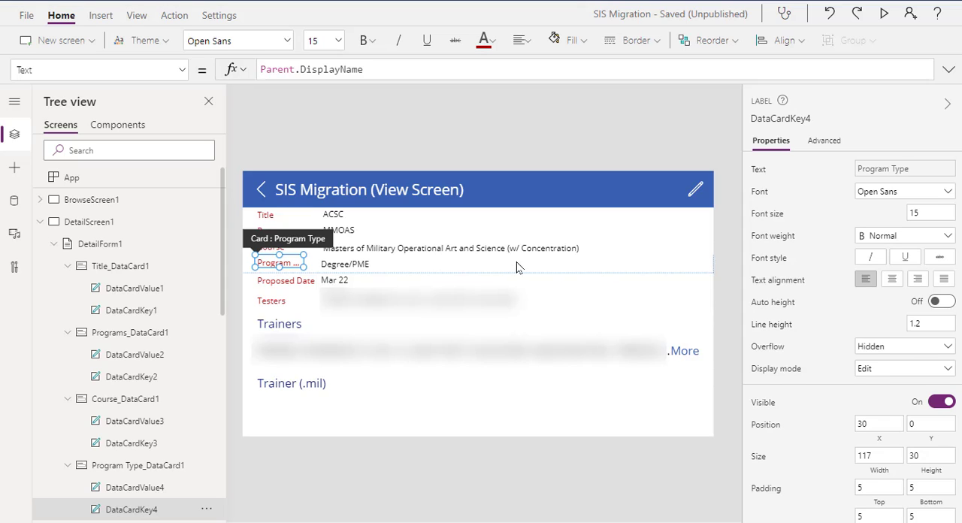
scroll(886, 364, down, 5)
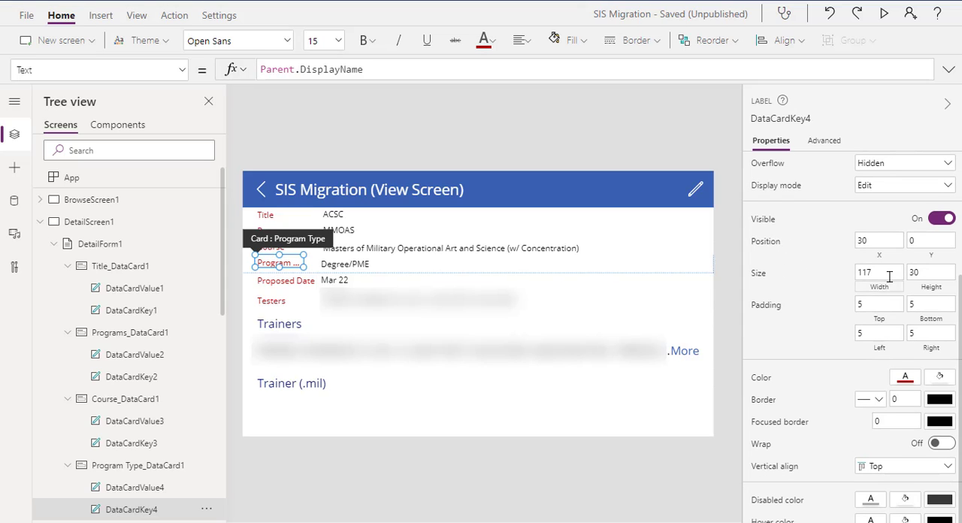
click(889, 277)
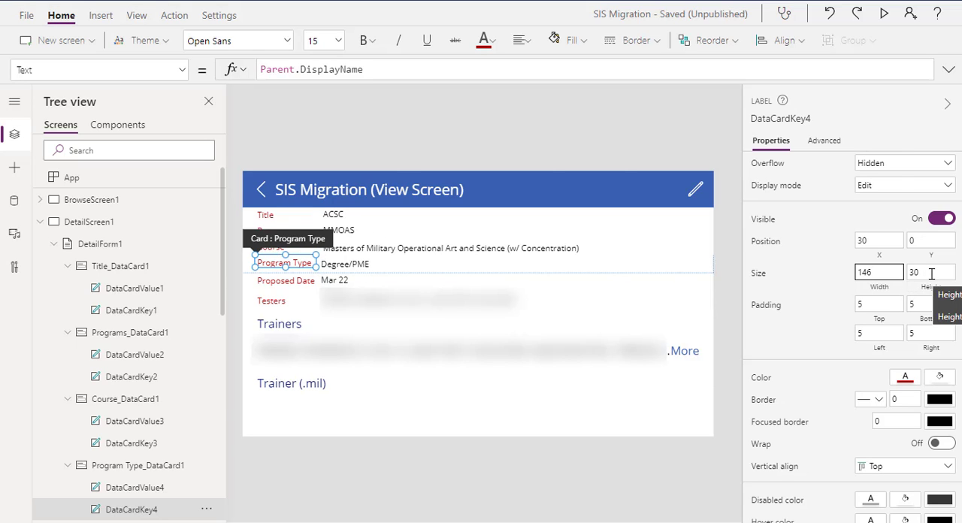
key(alt+Tab)
key(alt+Tab)
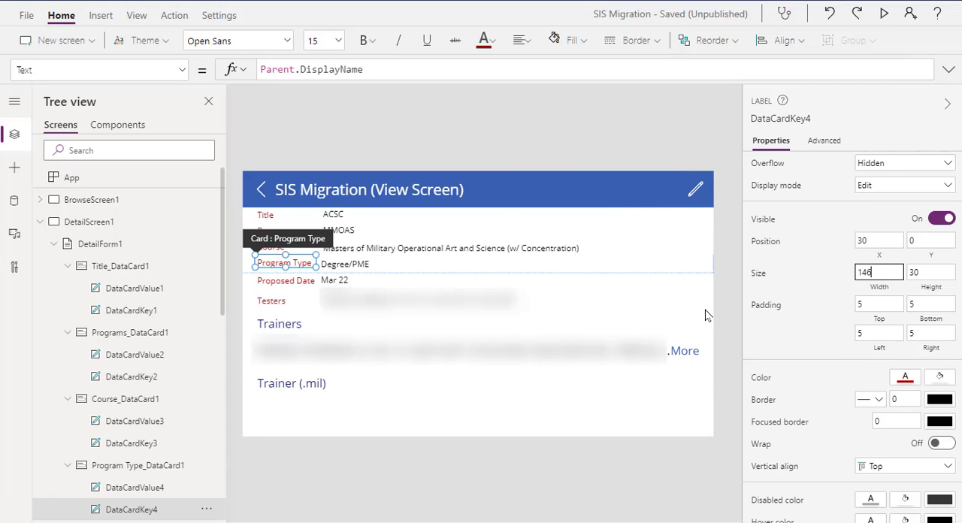
click(472, 151)
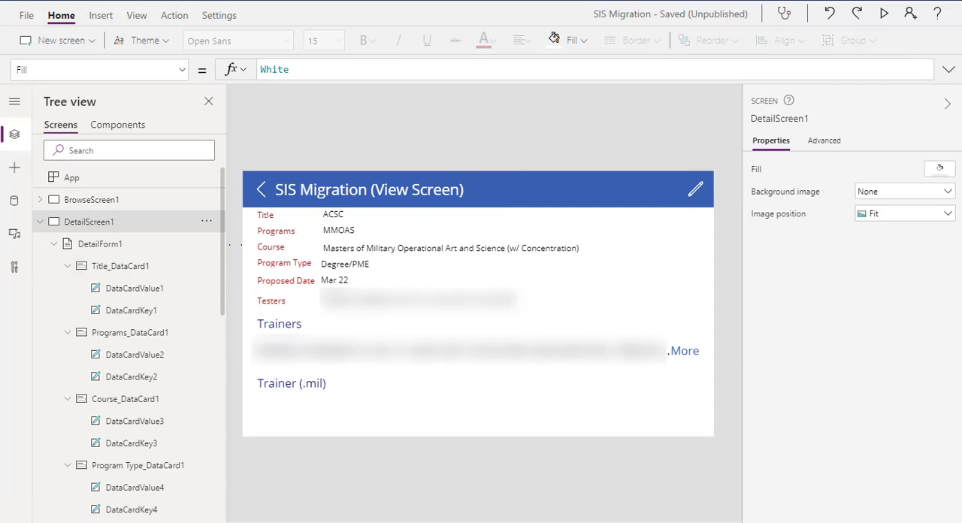
Capture the Course label's visibility, position, size and padding settings with the Snipping Tool
click(270, 250)
click(270, 246)
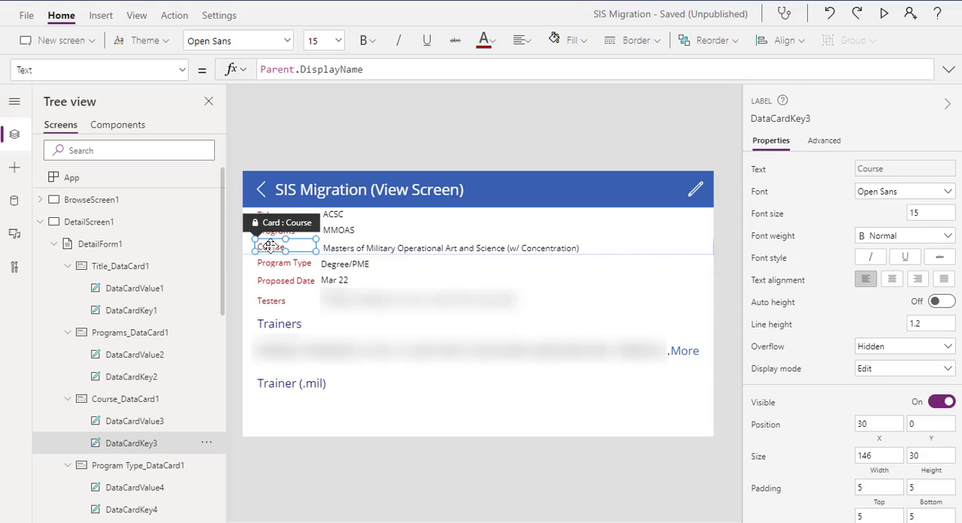
scroll(940, 276, down, 3)
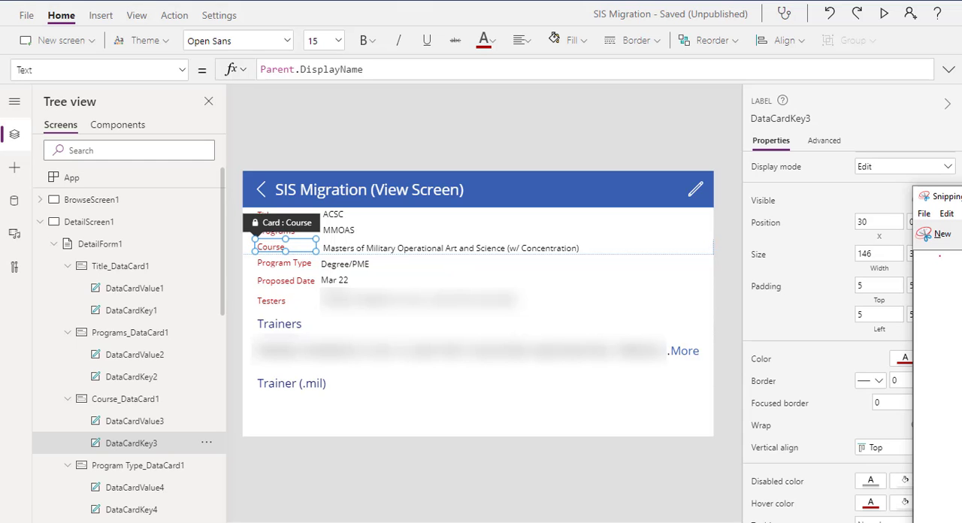
click(941, 234)
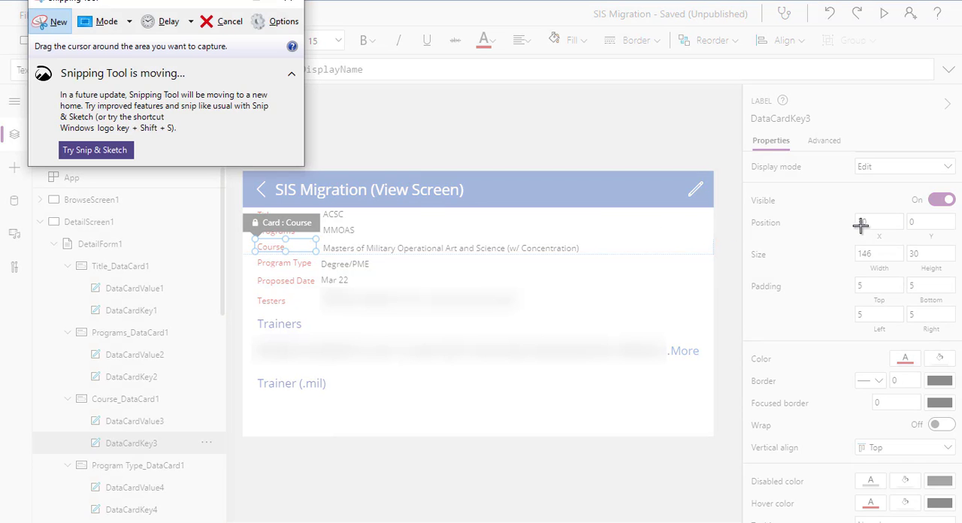
drag(742, 181, 957, 342)
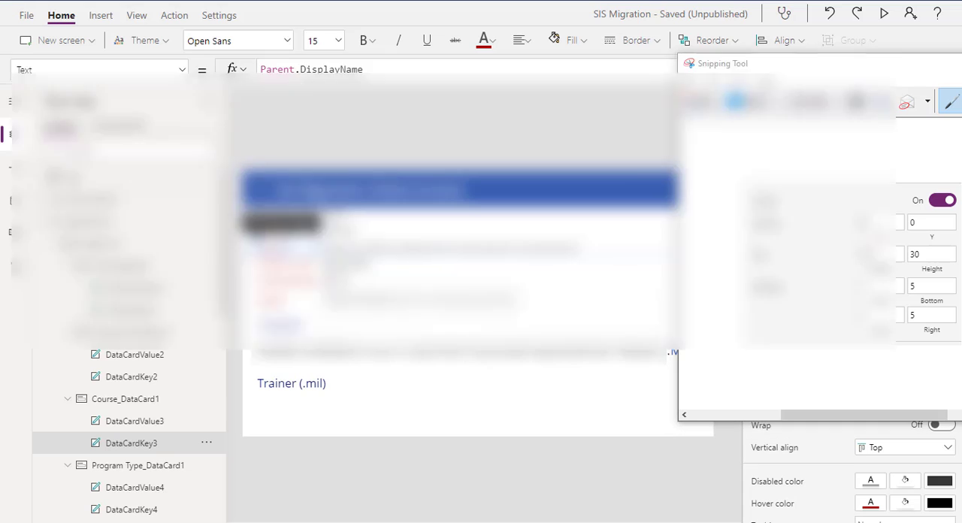
Replace the picture under Red Text in the Word document with the new capture of the Course label's settings
key(alt+Tab)
key(alt+Tab)
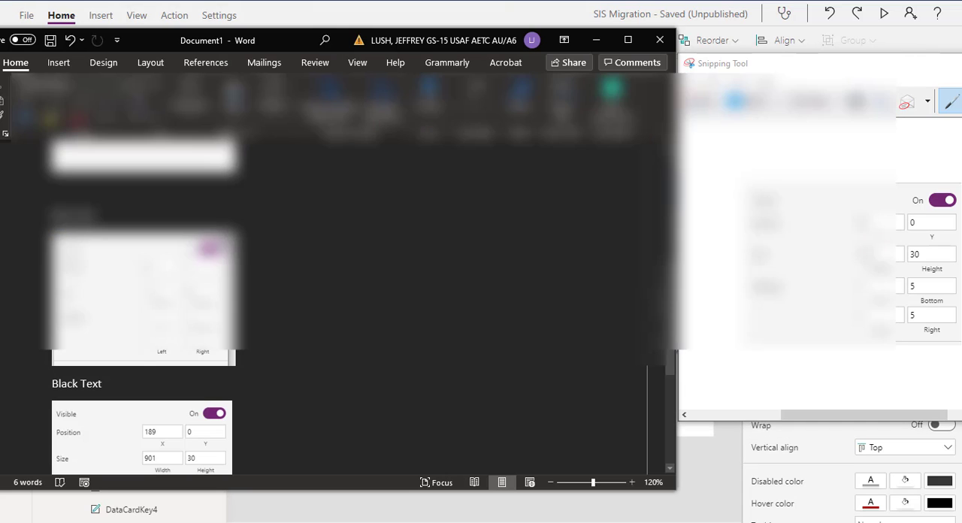
click(120, 323)
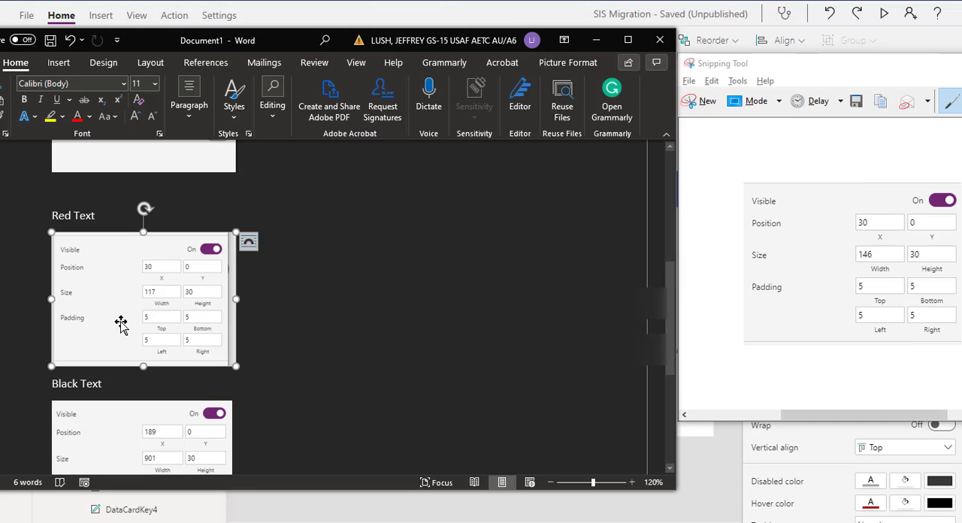
key(Delete)
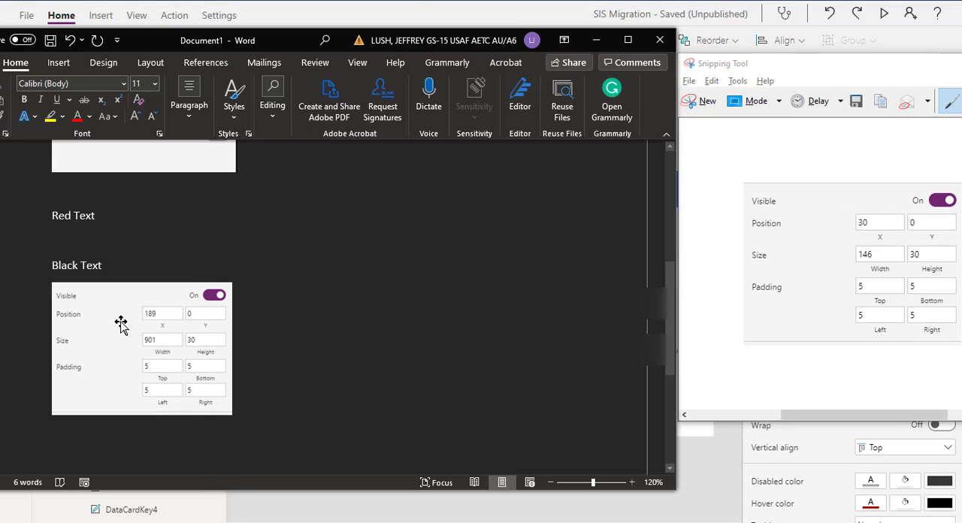
key(ctrl+v)
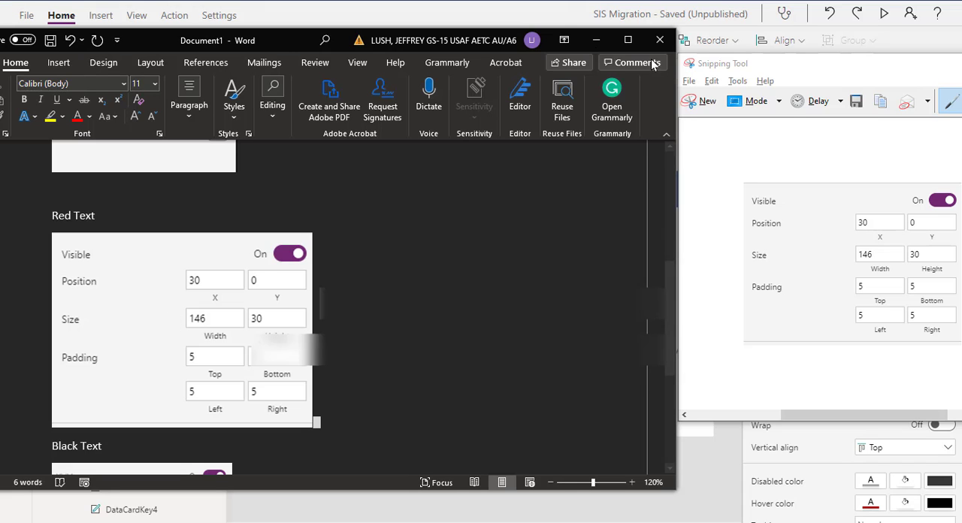
Set the Course value's vertical position to 0, following the Black Text reference in the Word document
drag(293, 36, 0, 2)
click(357, 249)
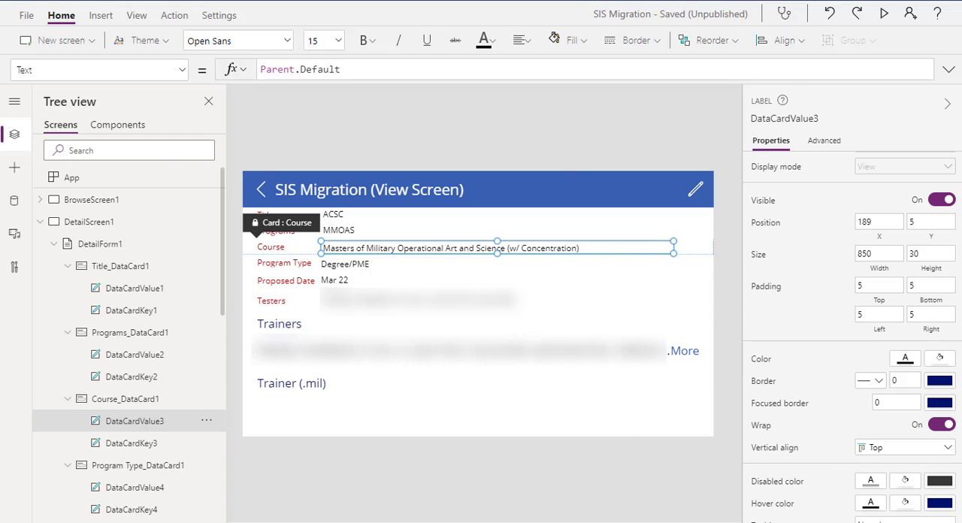
drag(0, 15, 321, 44)
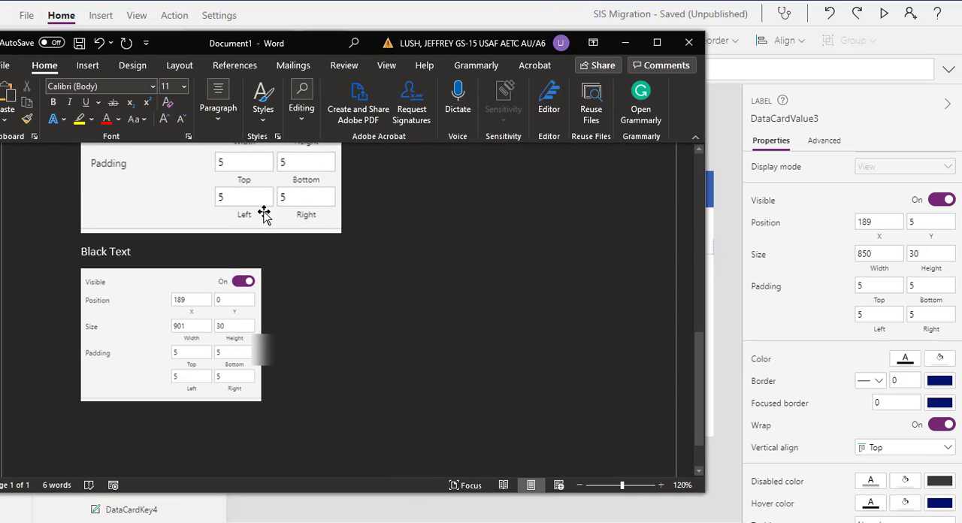
click(931, 220)
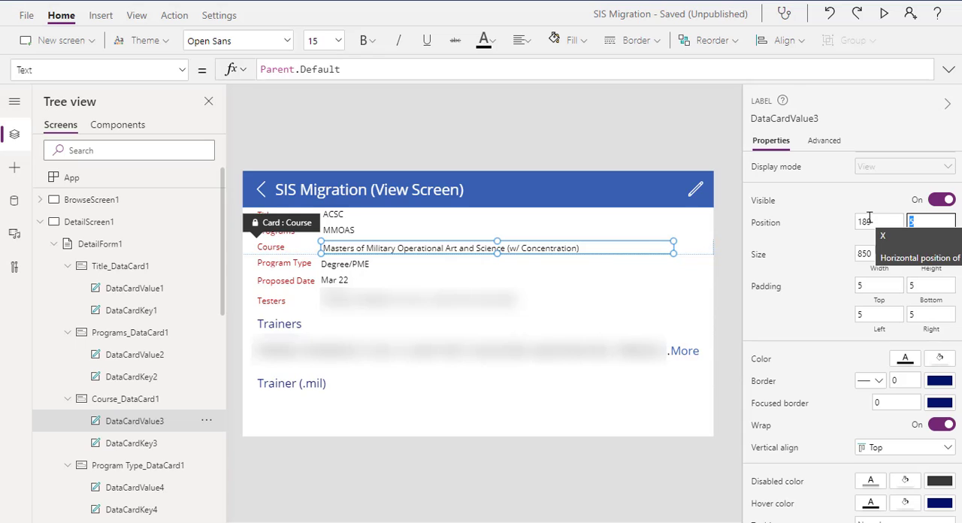
text(0)
key(Tab)
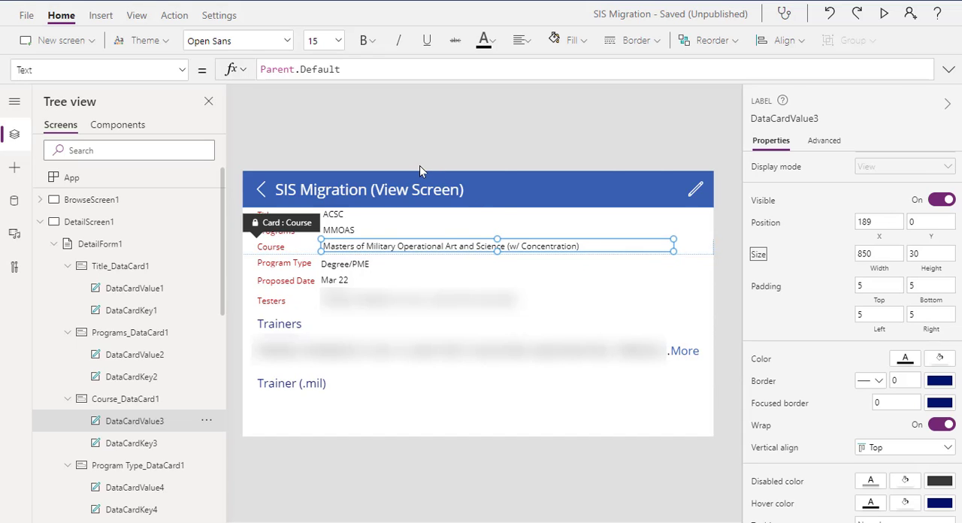
Set the Course value's width to 901, following the Black Text reference in the Word document
key(alt+Tab)
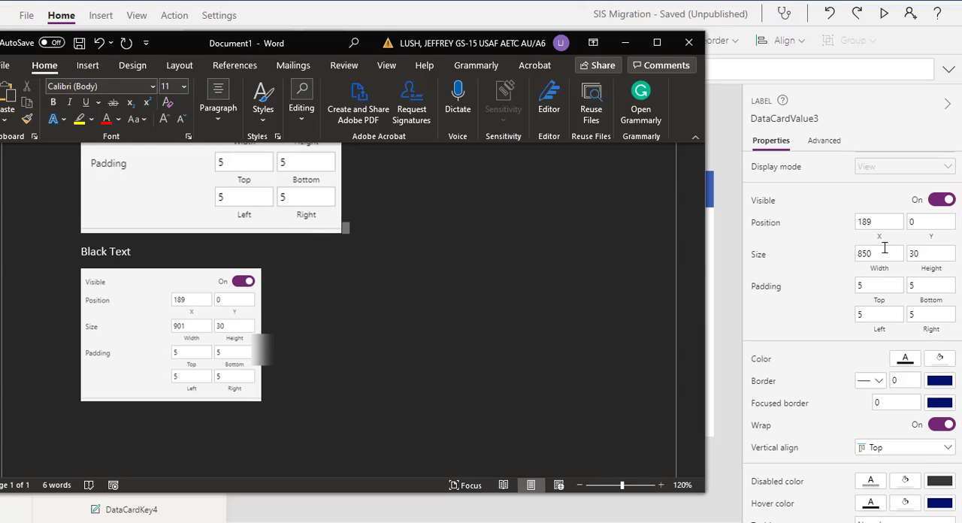
key(alt+Tab)
click(856, 254)
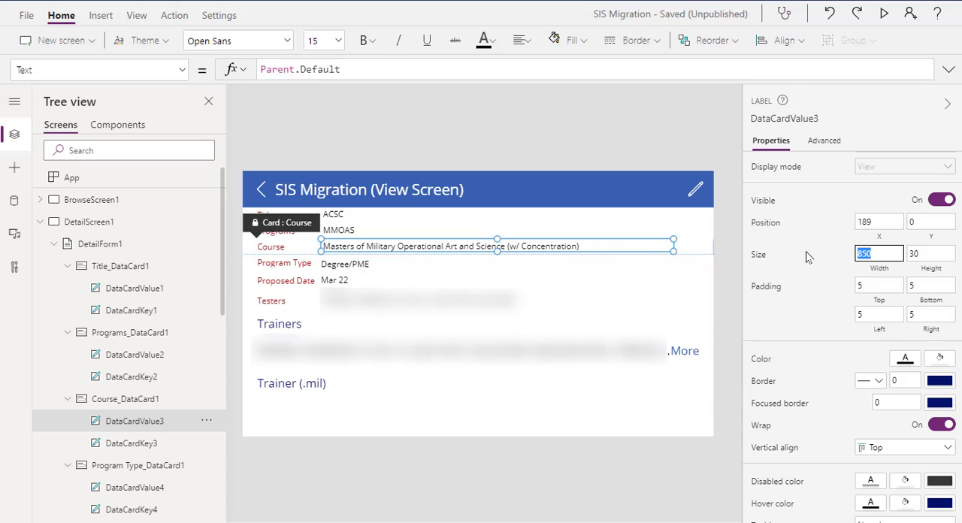
text(901)
key(Tab)
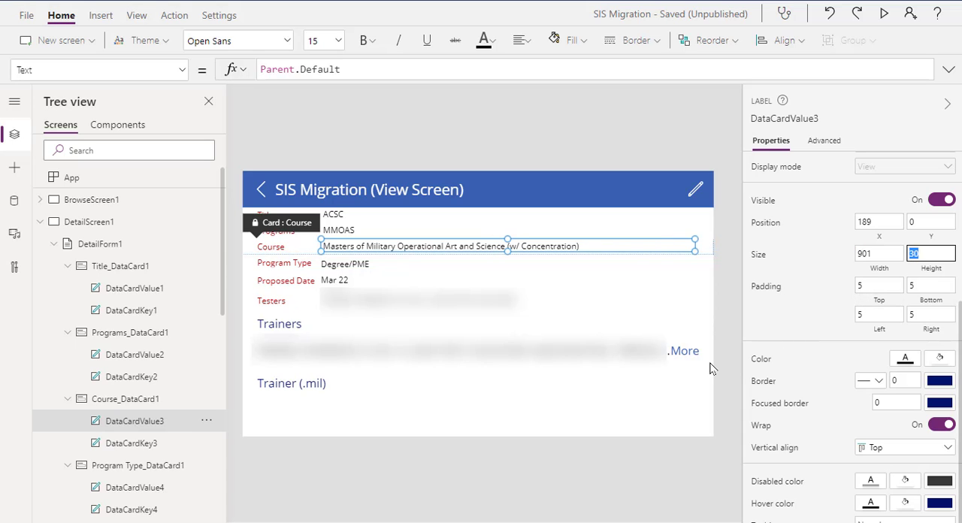
key(alt+Tab)
key(alt+Tab)
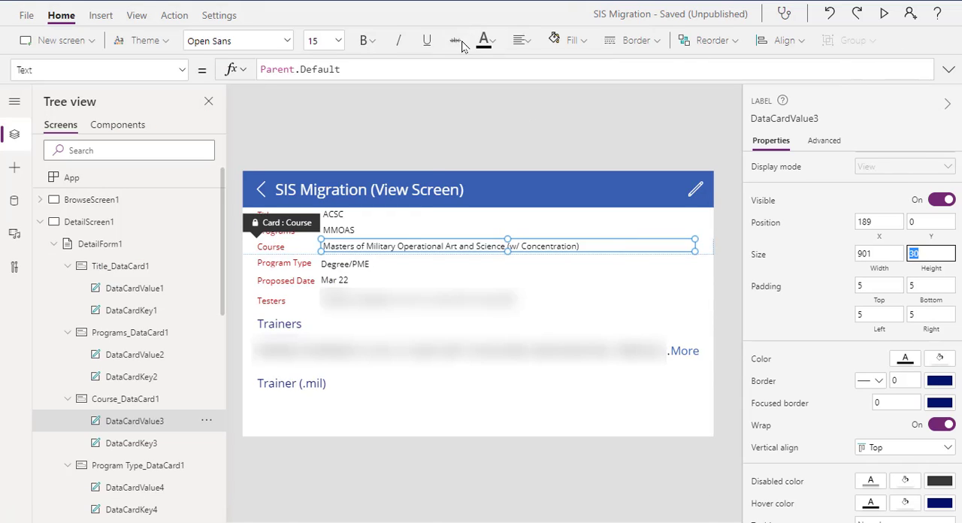
click(505, 135)
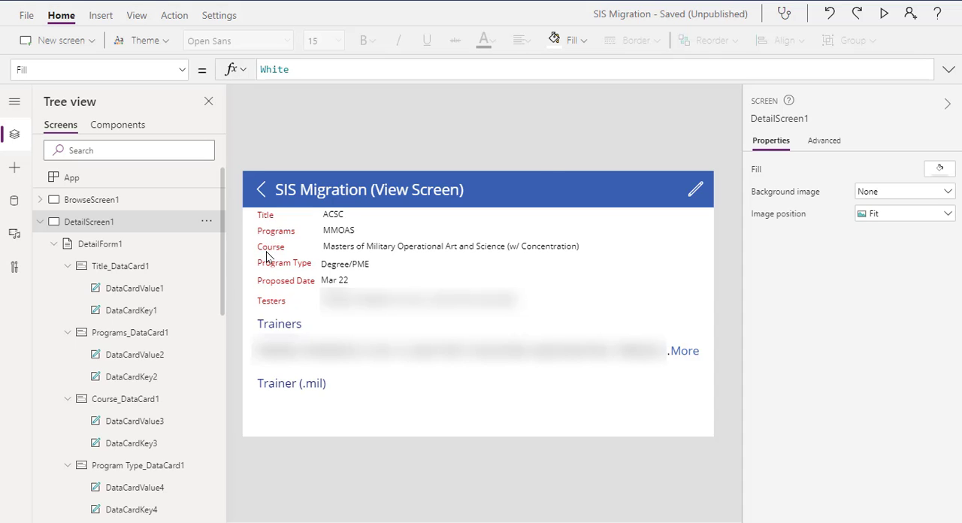
Review the card and Red Text reference settings in the Word document
key(alt+Tab)
scroll(267, 256, up, 5)
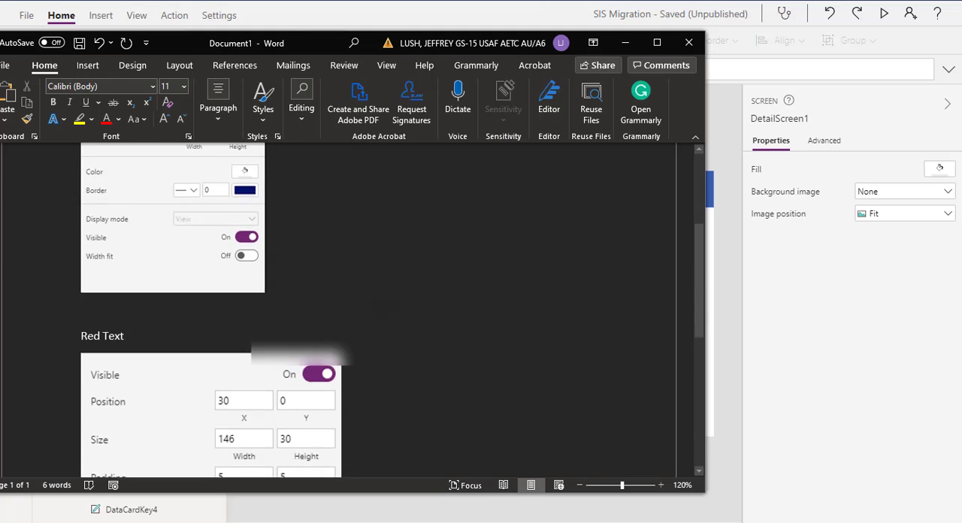
scroll(390, 316, down, 5)
key(alt+Tab)
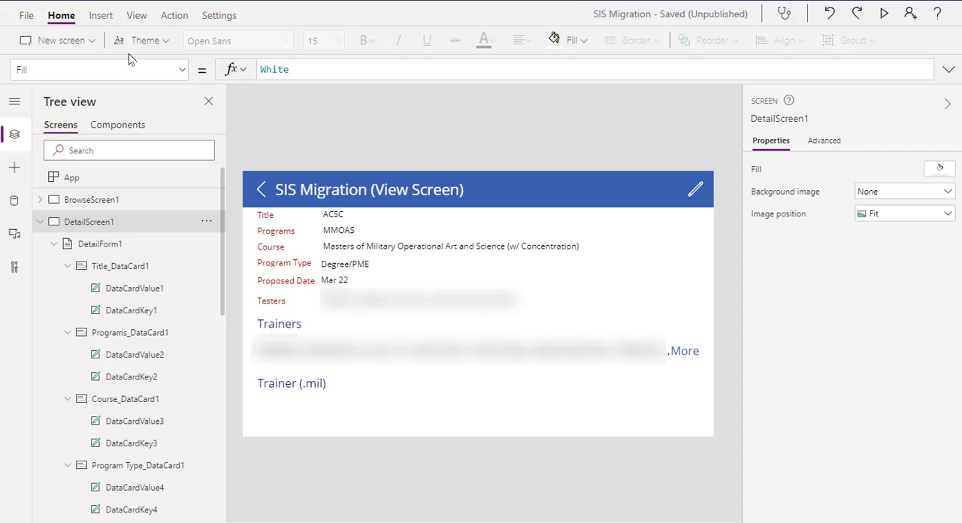
Show the controls available for insertion on the detail screen
click(100, 16)
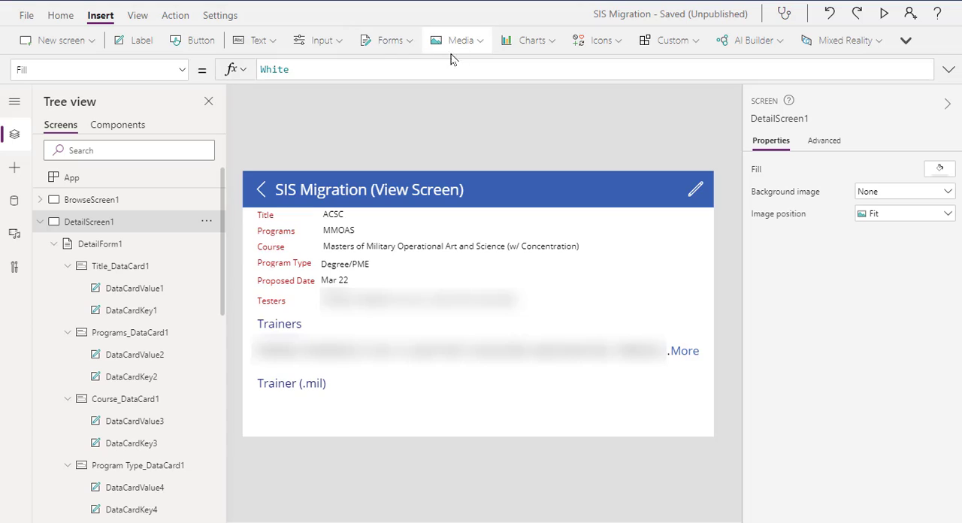